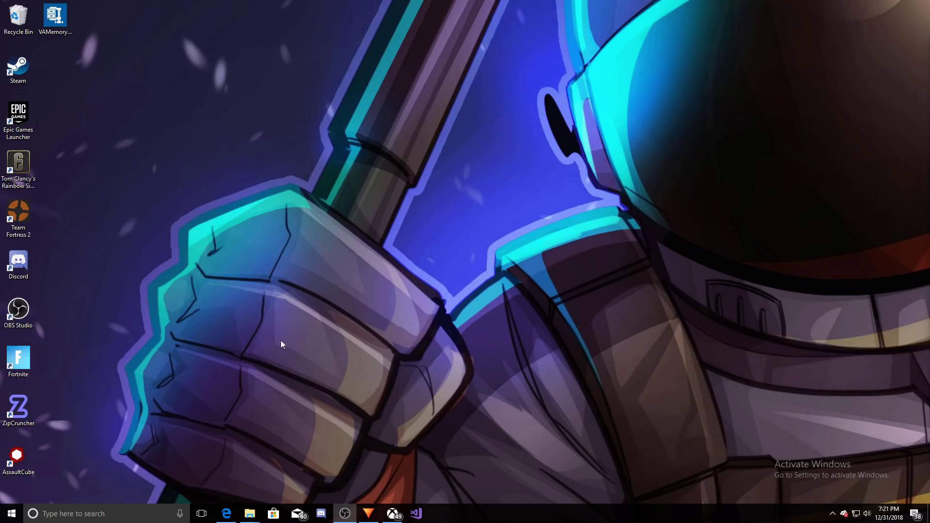
# Launch Fortnite, check how its window fits the screen, and exit the game
pyautogui.doubleClick(31, 355)
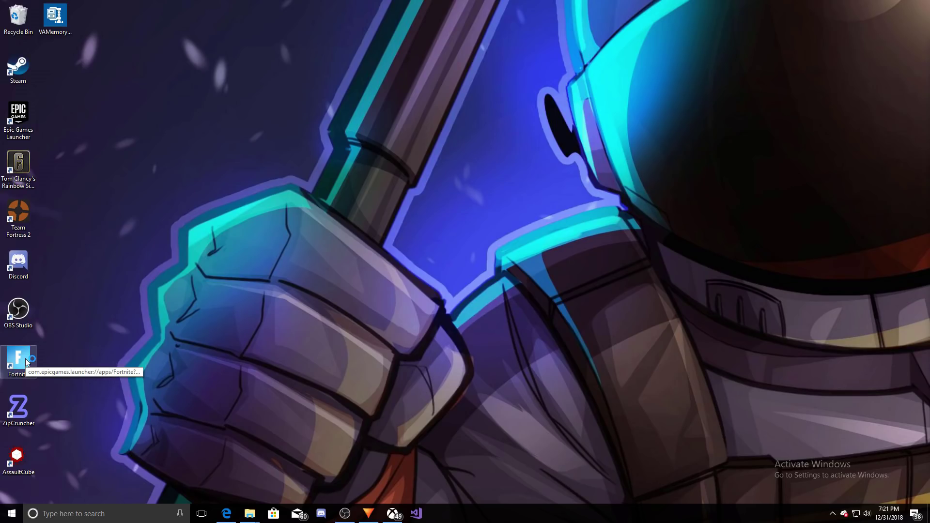
pyautogui.click(873, 120)
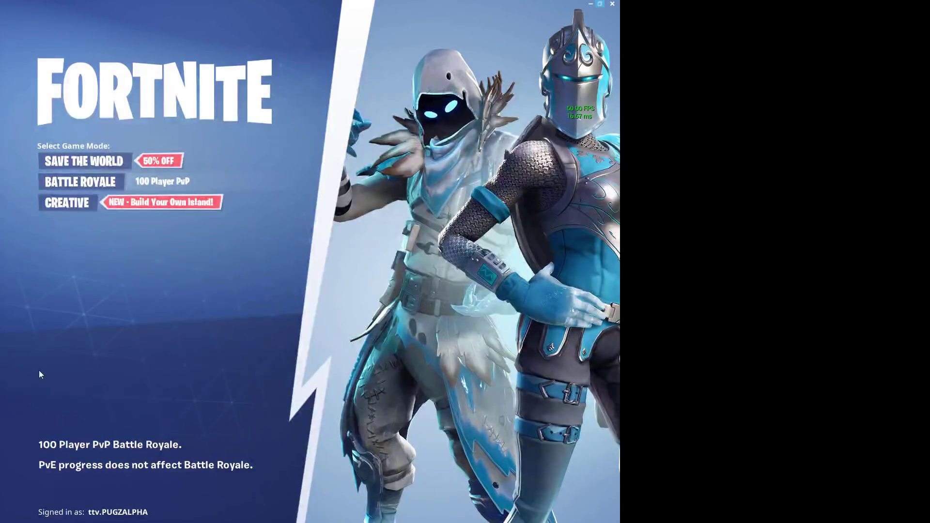
pyautogui.press('Escape')
pyautogui.click(388, 340)
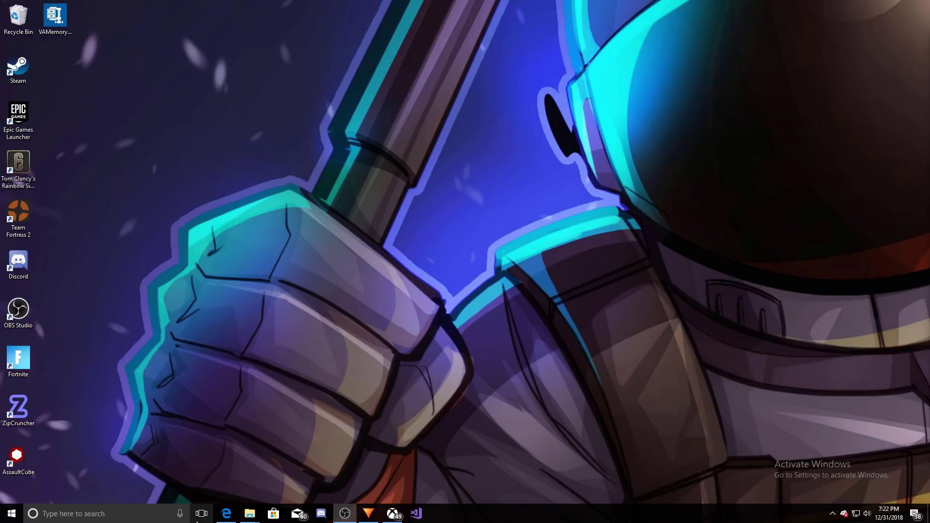
# Search Windows for %appdata% and open the matching folder
pyautogui.click(121, 518)
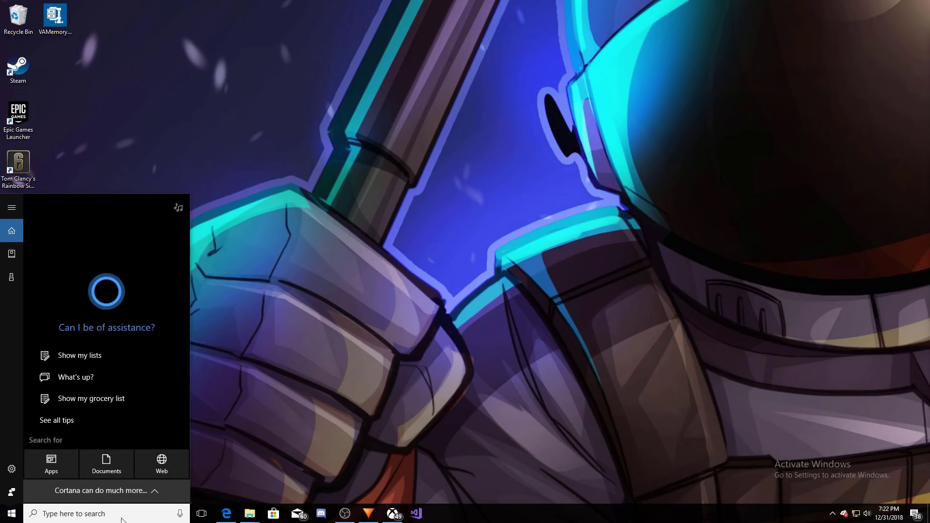
pyautogui.click(121, 519)
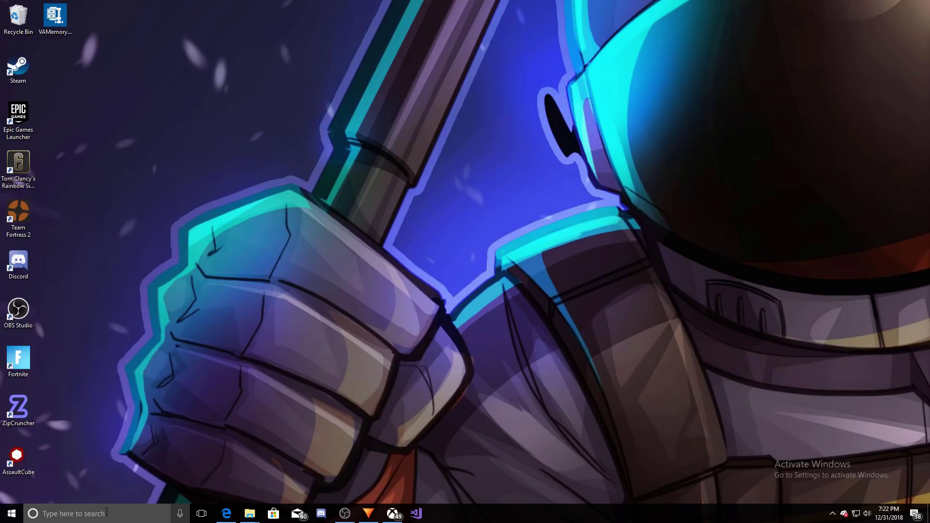
pyautogui.click(91, 517)
pyautogui.write('%appdata%')
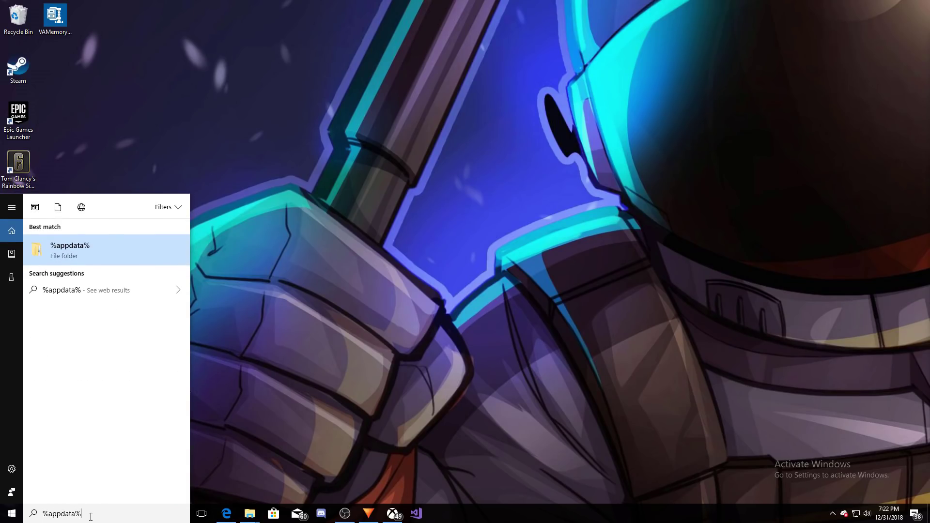
pyautogui.press('Return')
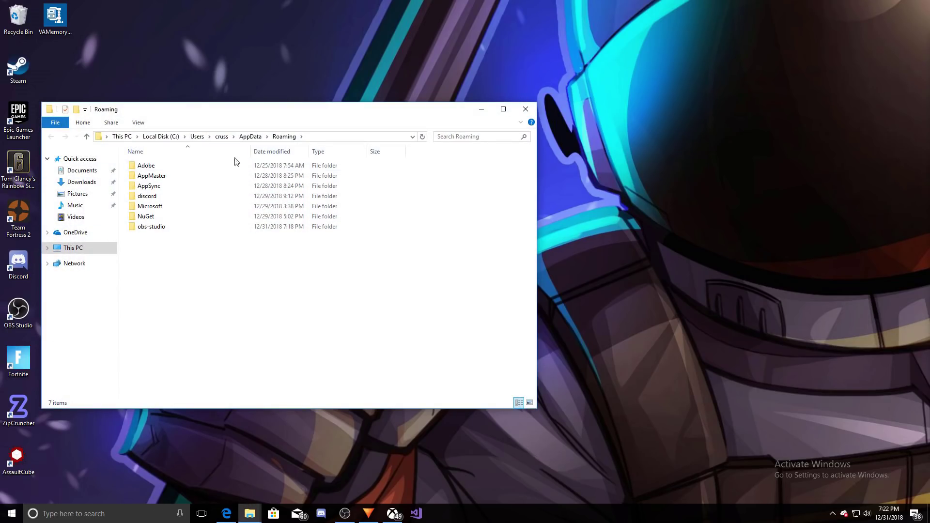
# Go to the AppData\Local\FortniteGame\Saved\Config\WindowsClient folder
pyautogui.click(250, 137)
pyautogui.doubleClick(152, 165)
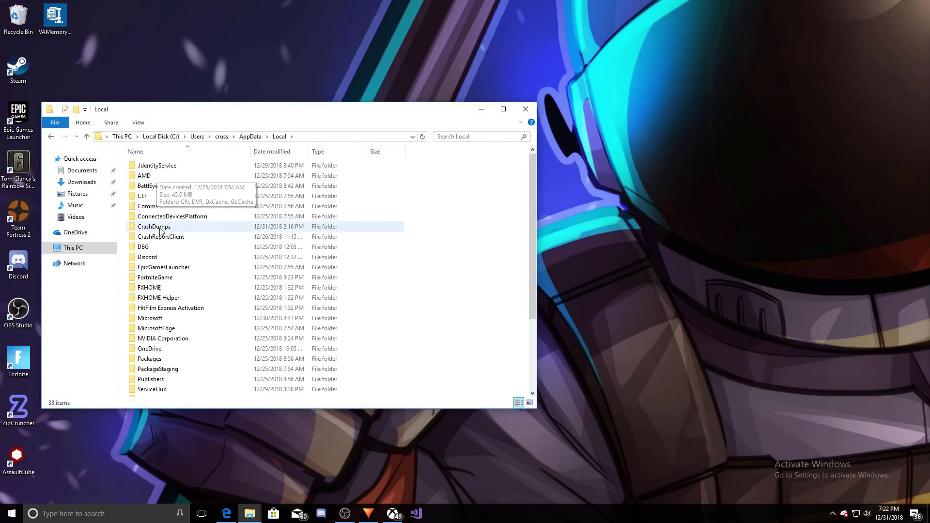
pyautogui.doubleClick(176, 278)
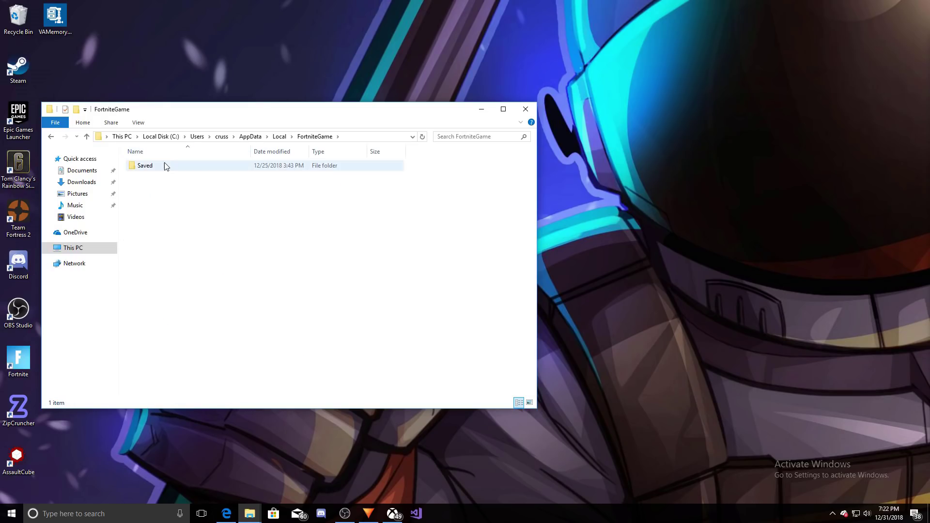
pyautogui.doubleClick(165, 166)
pyautogui.doubleClick(167, 178)
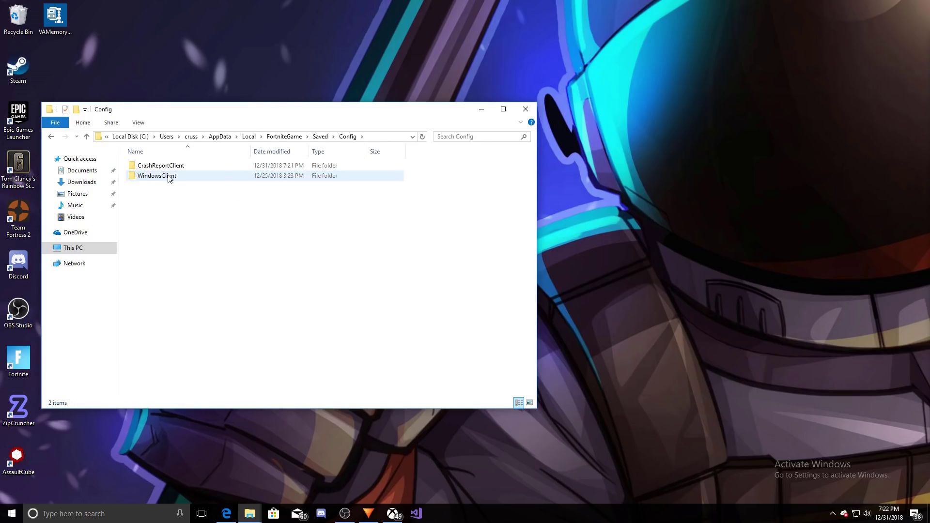
pyautogui.doubleClick(169, 177)
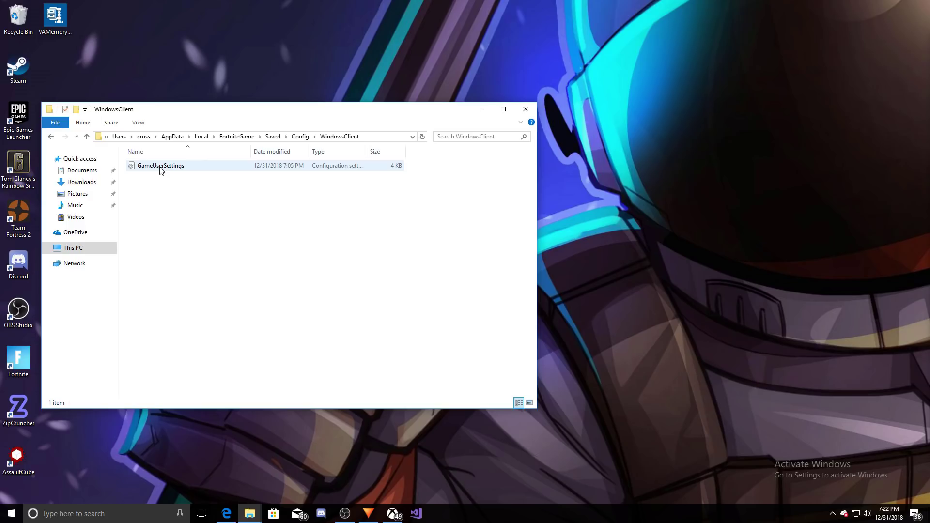
# Remove the read-only attribute from the GameUserSettings file
pyautogui.rightClick(160, 168)
pyautogui.click(220, 330)
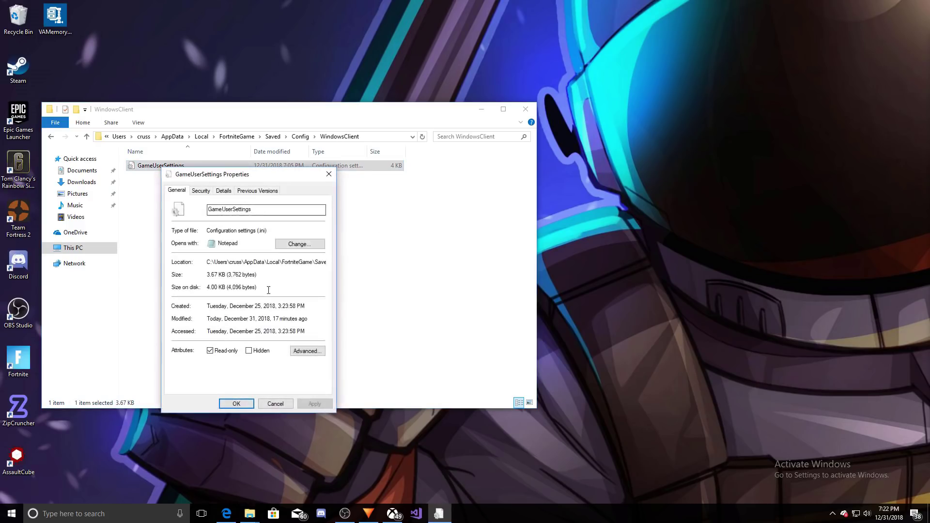
pyautogui.click(210, 351)
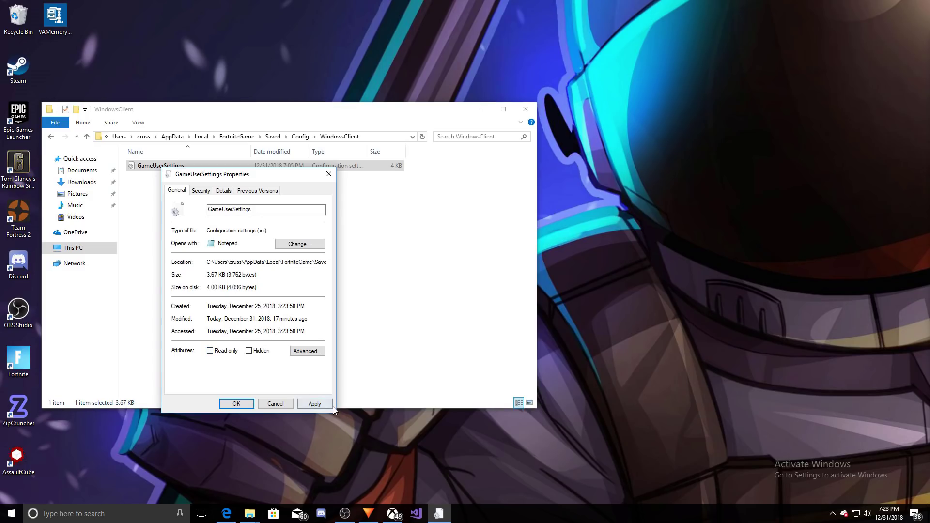
pyautogui.click(223, 406)
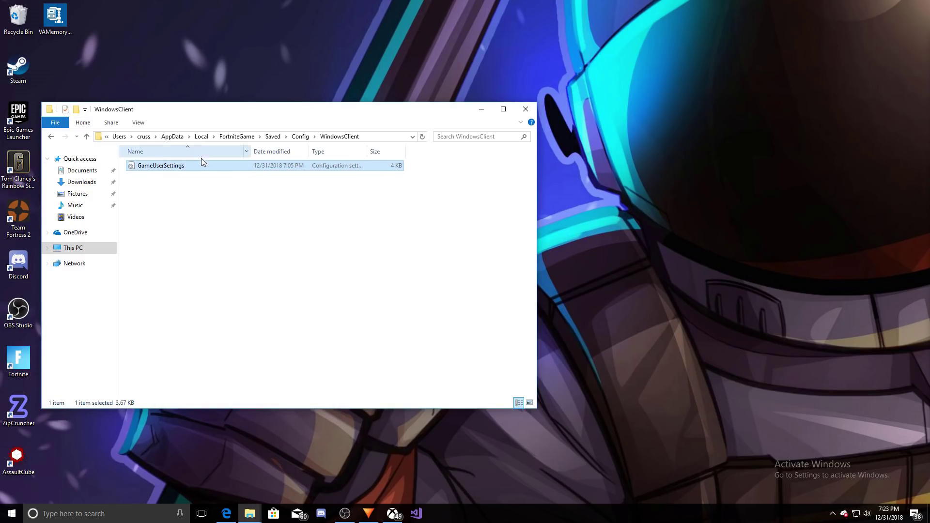
# Open GameUserSettings and examine the ResolutionSize, LastUserConfirmedResolutionSize and desired screen size lines
pyautogui.doubleClick(199, 166)
pyautogui.scroll(-15, 132, 289)
pyautogui.scroll(-4, 133, 289)
pyautogui.scroll(9, 132, 289)
pyautogui.click(186, 335)
pyautogui.moveTo(37, 344); pyautogui.dragTo(116, 327)
pyautogui.click(115, 327)
pyautogui.scroll(-3, 219, 350)
pyautogui.moveTo(37, 354); pyautogui.dragTo(107, 353)
pyautogui.scroll(3, 193, 321)
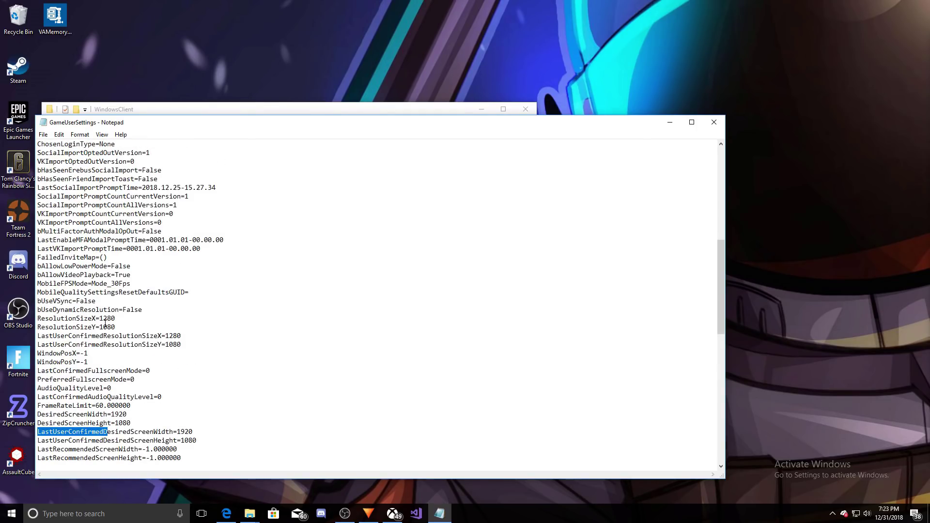
pyautogui.moveTo(116, 318); pyautogui.dragTo(37, 318)
pyautogui.moveTo(189, 335); pyautogui.dragTo(170, 344)
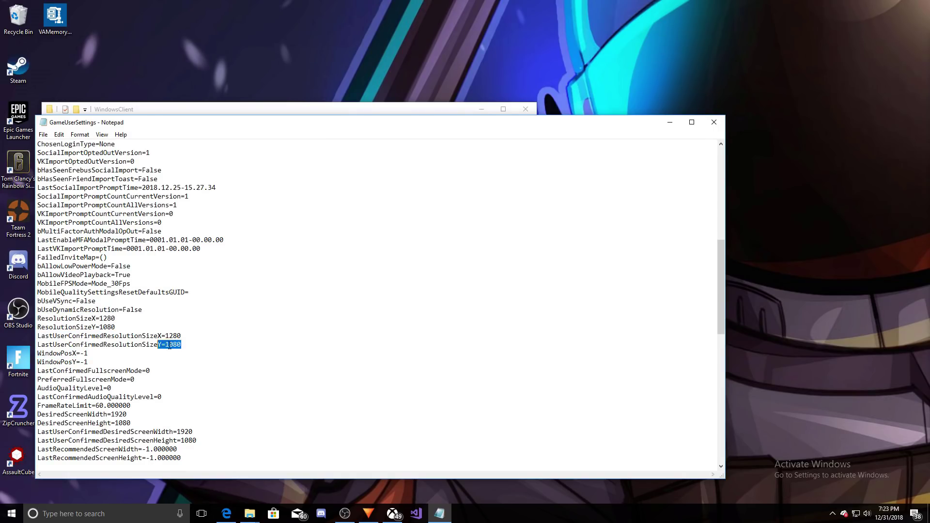
# Set LastUserConfirmedResolutionSizeX to 1280 in the GameUserSettings file
pyautogui.click(183, 336)
pyautogui.moveTo(181, 345); pyautogui.dragTo(177, 344)
pyautogui.click(180, 336)
pyautogui.press('BackSpace')
pyautogui.press('BackSpace')
pyautogui.press('BackSpace')
pyautogui.write('2')
pyautogui.write('80')
pyautogui.press('BackSpace')
pyautogui.press('BackSpace')
pyautogui.press('BackSpace')
pyautogui.write('280')
# Check the remaining screen size lines, save the GameUserSettings file and close it
pyautogui.rightClick(334, 125)
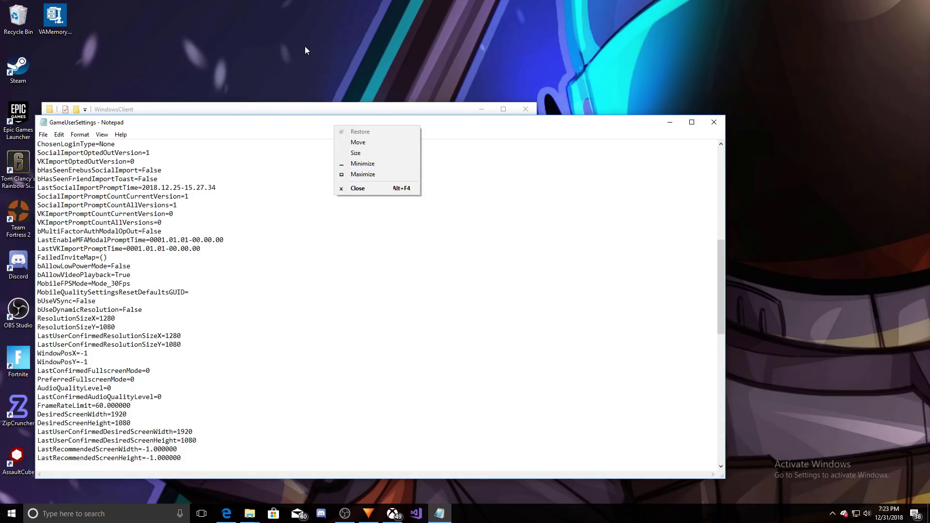
pyautogui.click(300, 72)
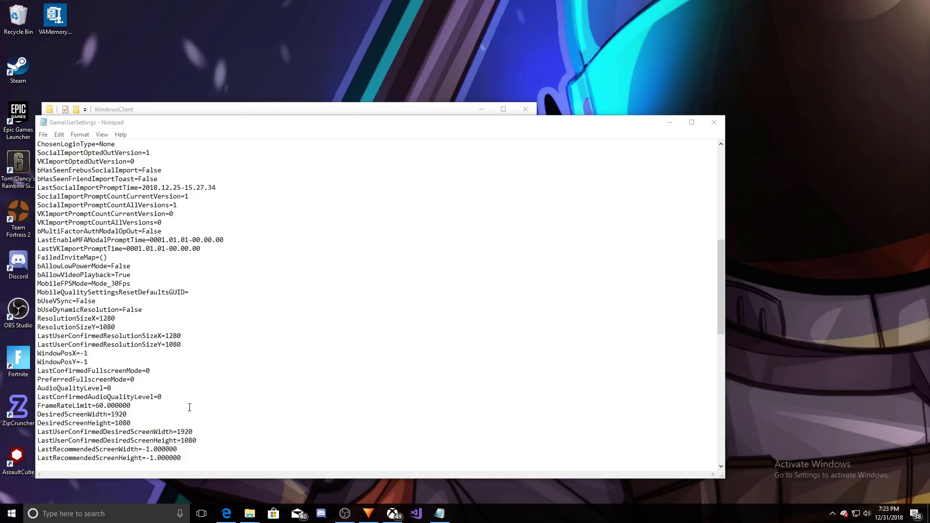
pyautogui.scroll(-4, 235, 353)
pyautogui.moveTo(234, 329); pyautogui.dragTo(150, 292)
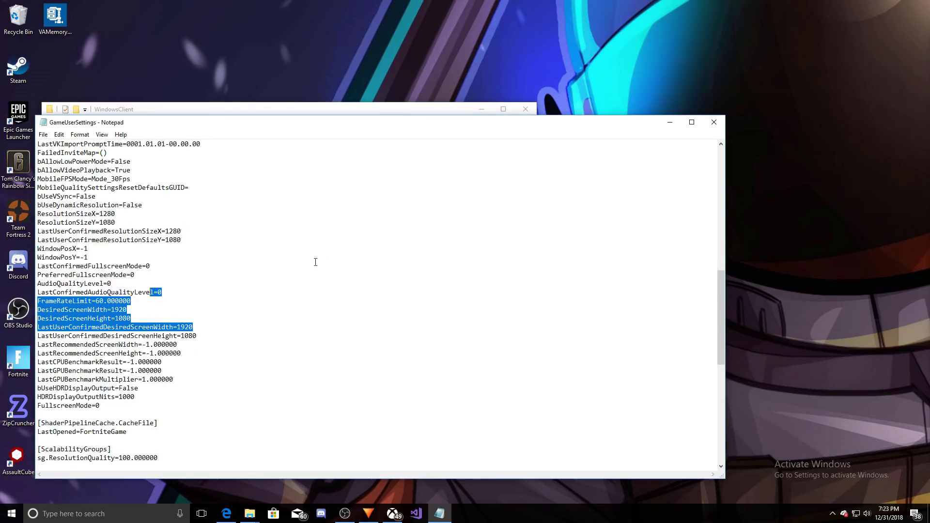
pyautogui.click(290, 257)
pyautogui.click(43, 135)
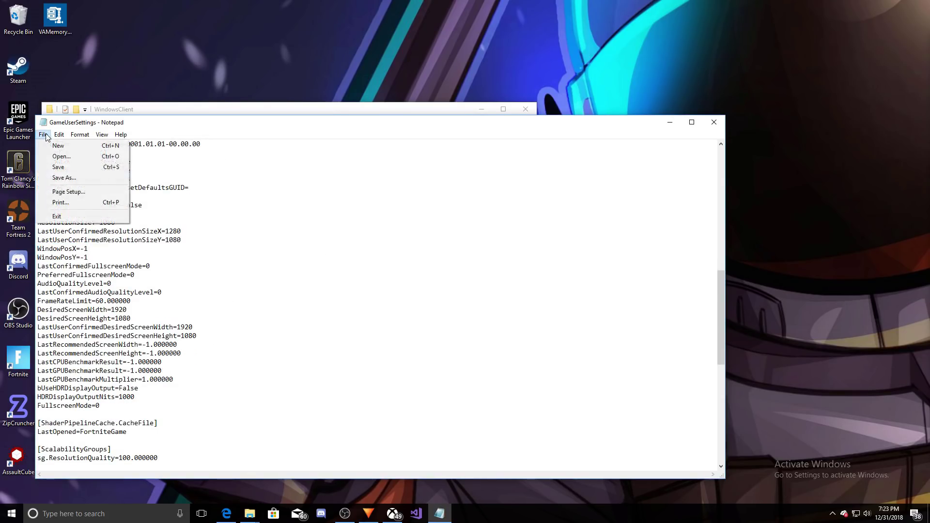
pyautogui.moveTo(42, 135)
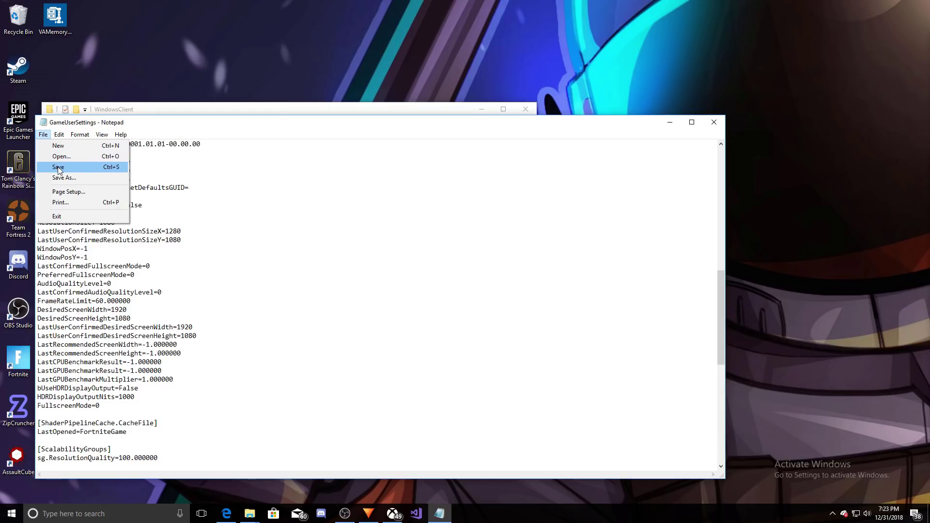
pyautogui.click(60, 167)
pyautogui.click(714, 122)
# Make the GameUserSettings file read-only again and close the WindowsClient folder window
pyautogui.rightClick(354, 165)
pyautogui.click(402, 328)
pyautogui.click(407, 348)
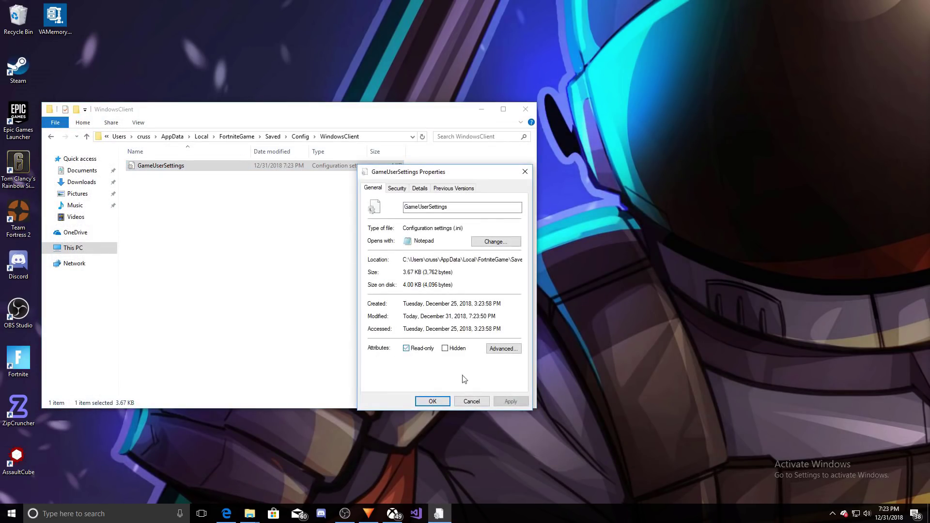
pyautogui.click(432, 401)
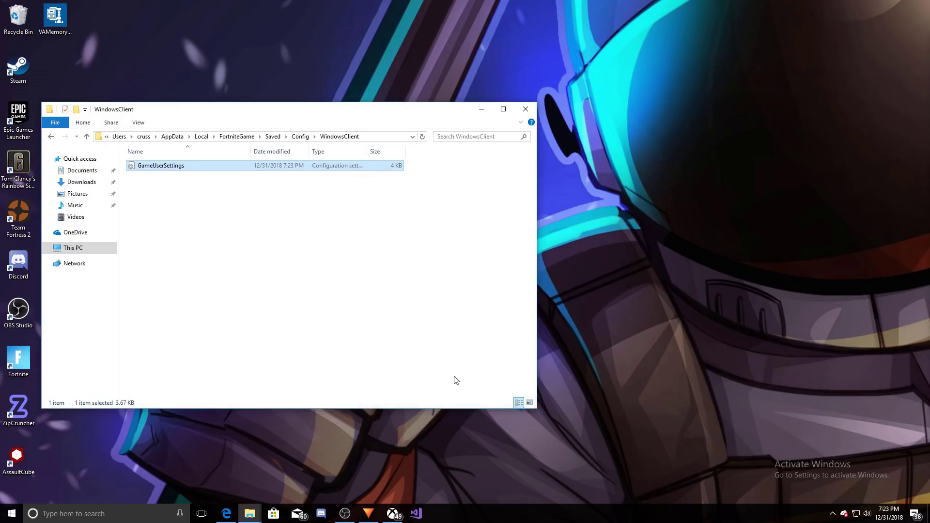
pyautogui.click(526, 109)
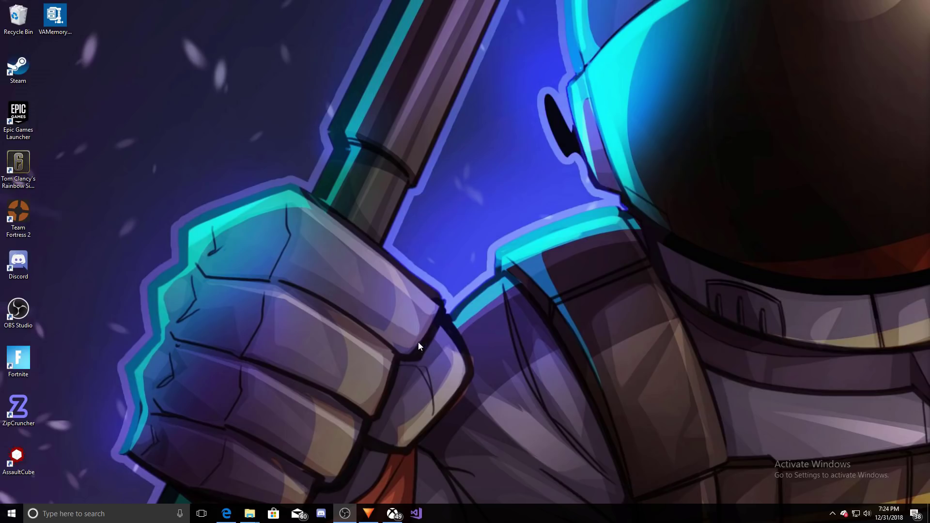
# Open AMD Radeon Settings from the desktop and bring up the display options
pyautogui.rightClick(421, 269)
pyautogui.click(441, 274)
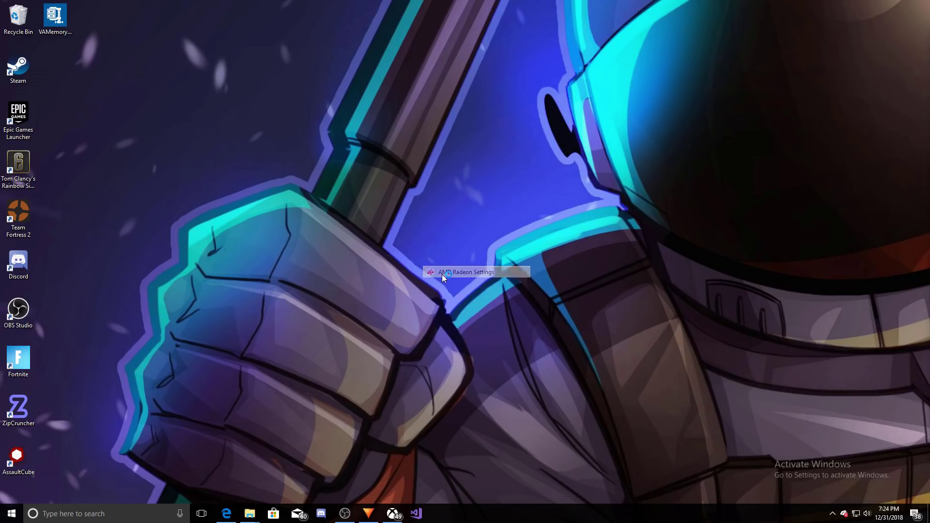
pyautogui.click(450, 152)
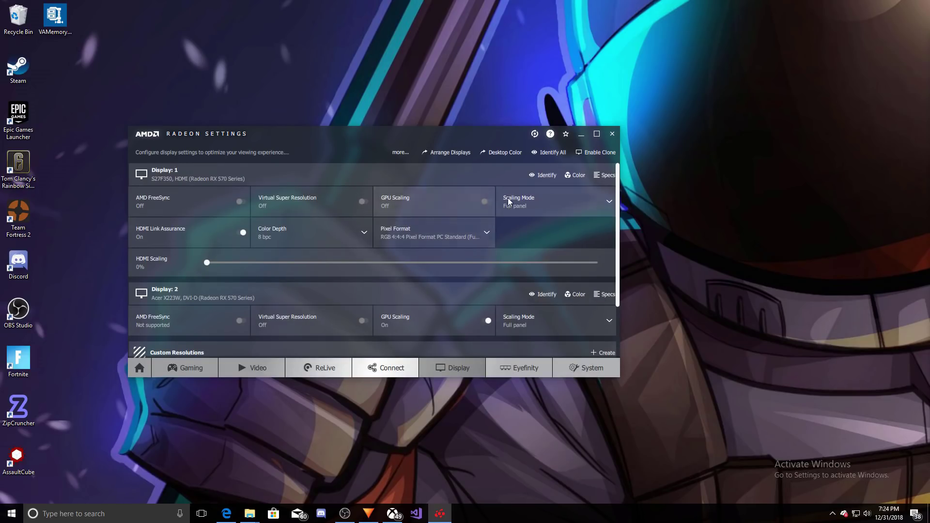
pyautogui.moveTo(207, 262); pyautogui.dragTo(245, 262)
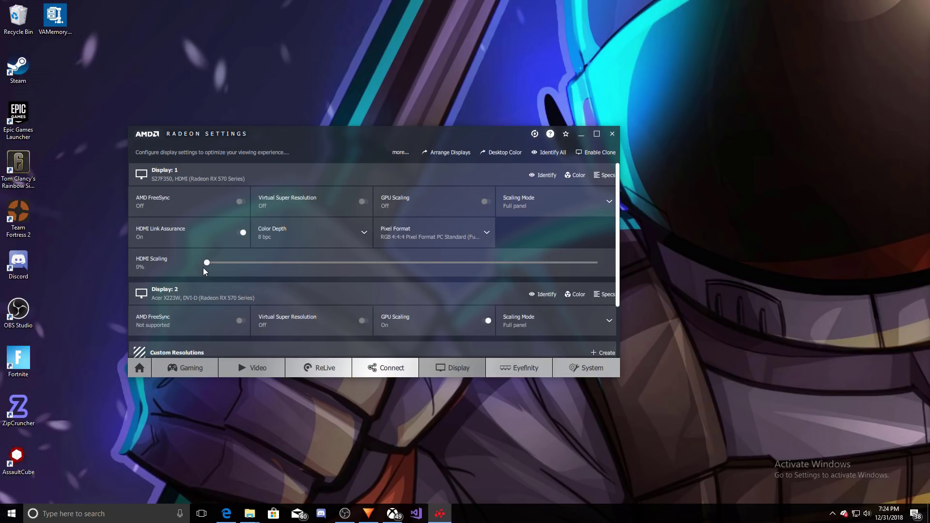
# Set Display 1's scaling mode to Full panel, turn on its GPU Scaling, and close the settings
pyautogui.click(541, 198)
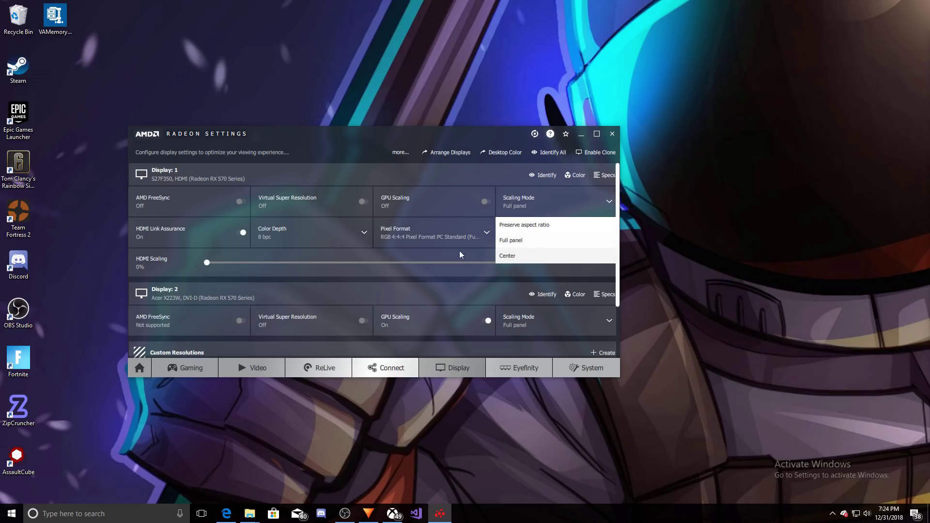
pyautogui.click(531, 242)
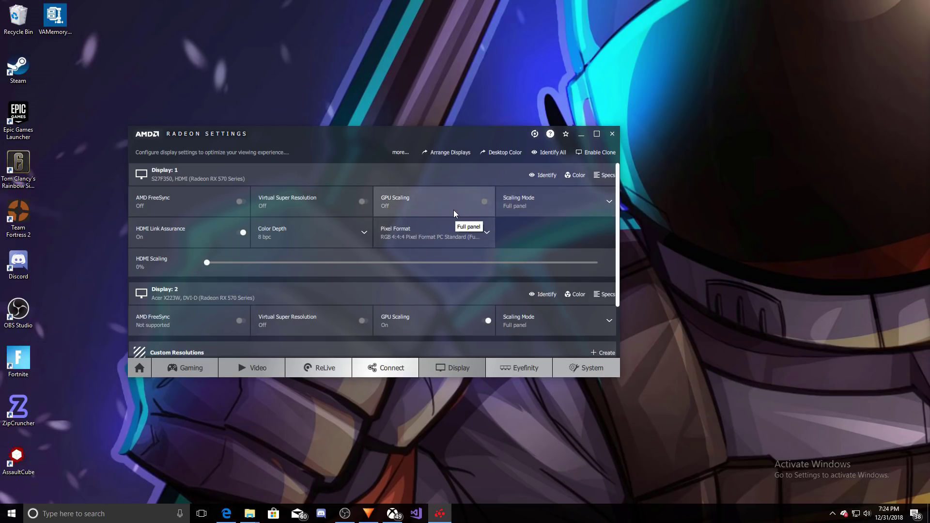
pyautogui.click(410, 198)
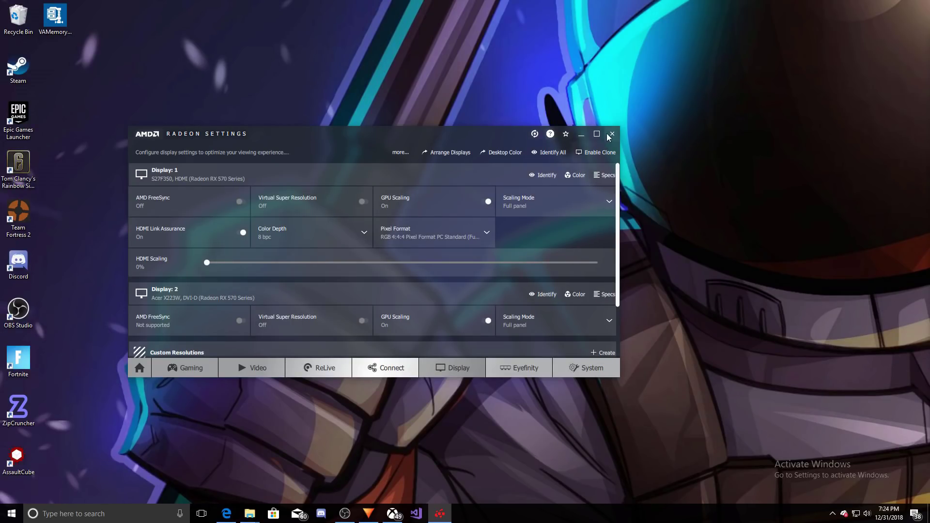
pyautogui.click(611, 135)
# Launch Fortnite, choose Battle Royale, and continue from the news screen to the lobby
pyautogui.click(11, 358)
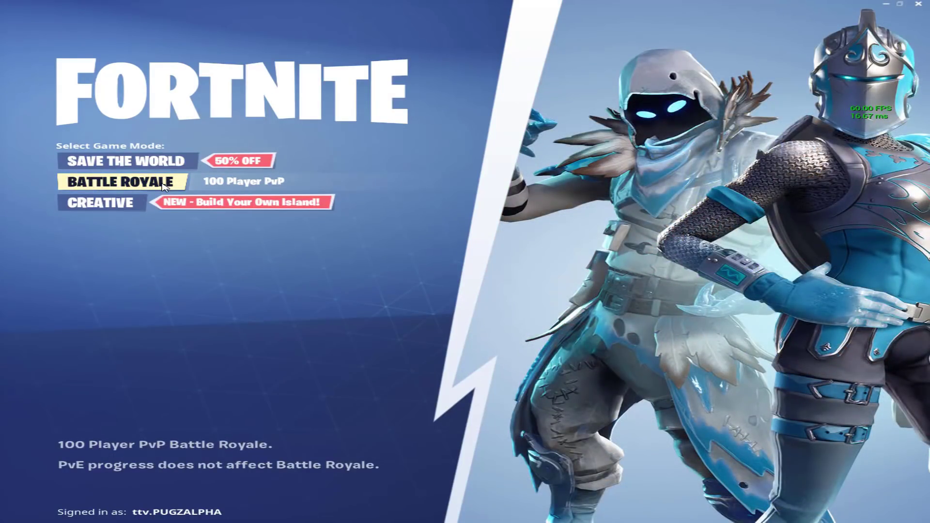
pyautogui.click(163, 186)
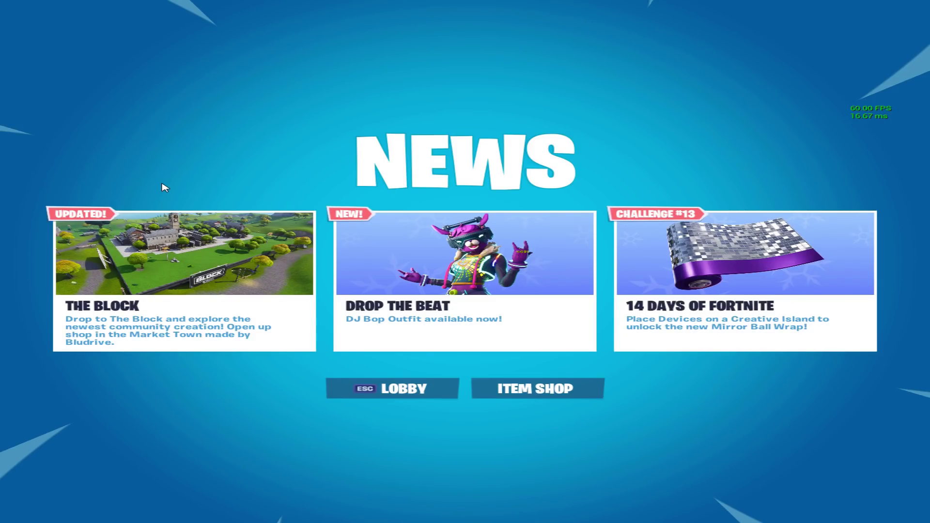
pyautogui.click(406, 382)
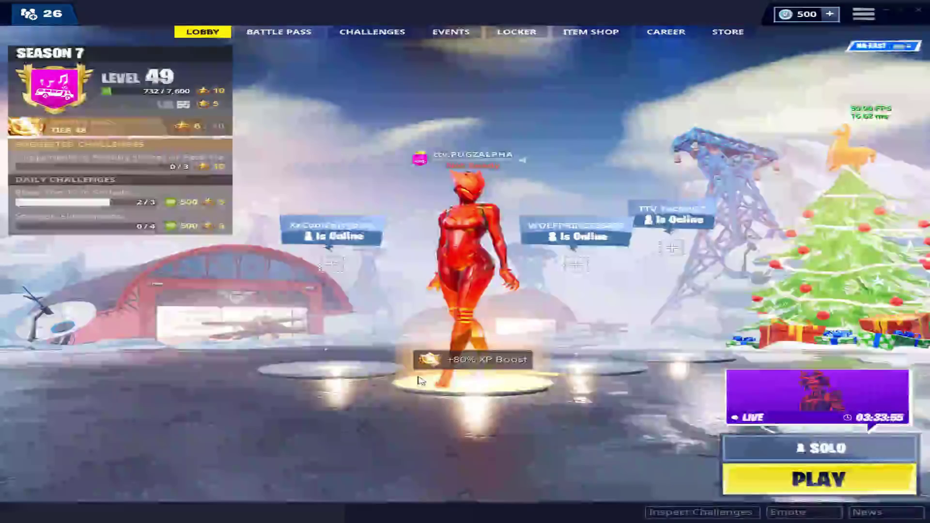
# Start matchmaking for a Solo game and play an emote in the lobby
pyautogui.click(849, 487)
pyautogui.click(804, 512)
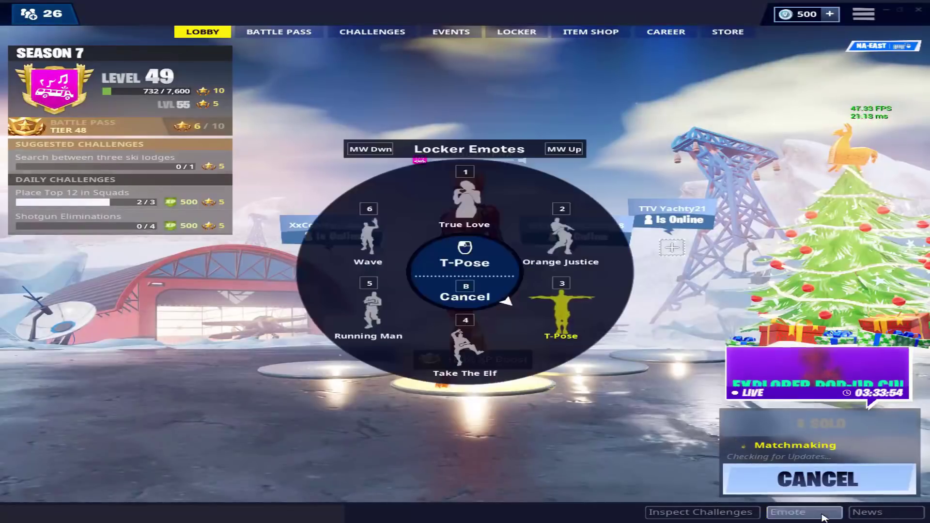
pyautogui.click(882, 515)
pyautogui.click(800, 514)
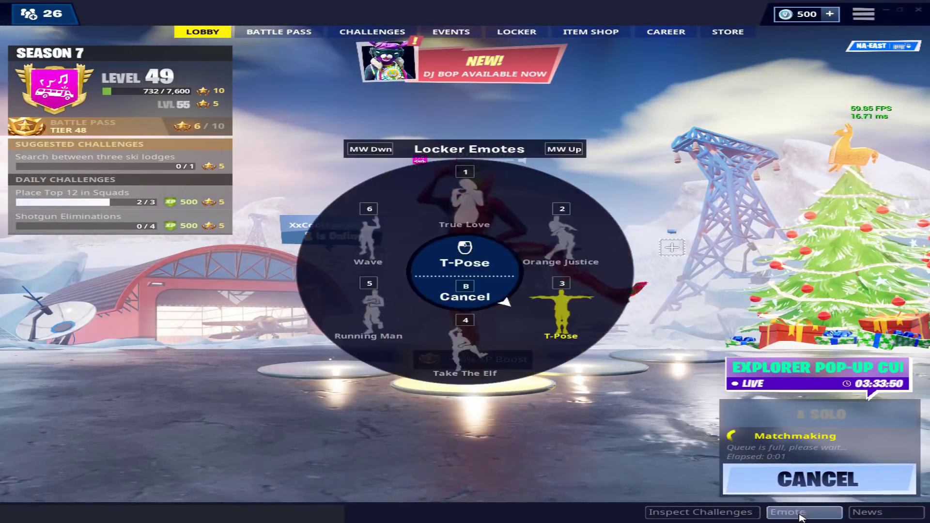
pyautogui.scroll(-1, 800, 516)
pyautogui.click(800, 516)
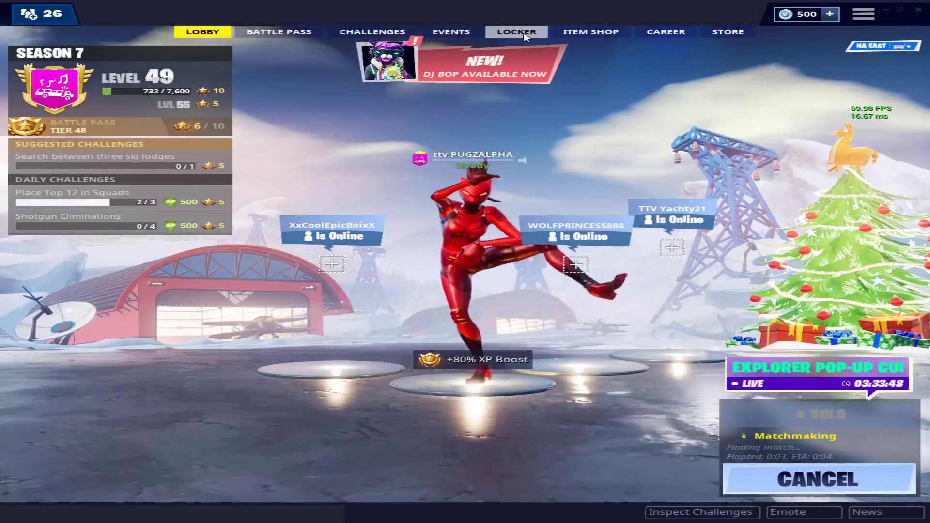
# View the DJ Bop outfit in the item shop
pyautogui.click(591, 32)
pyautogui.click(153, 300)
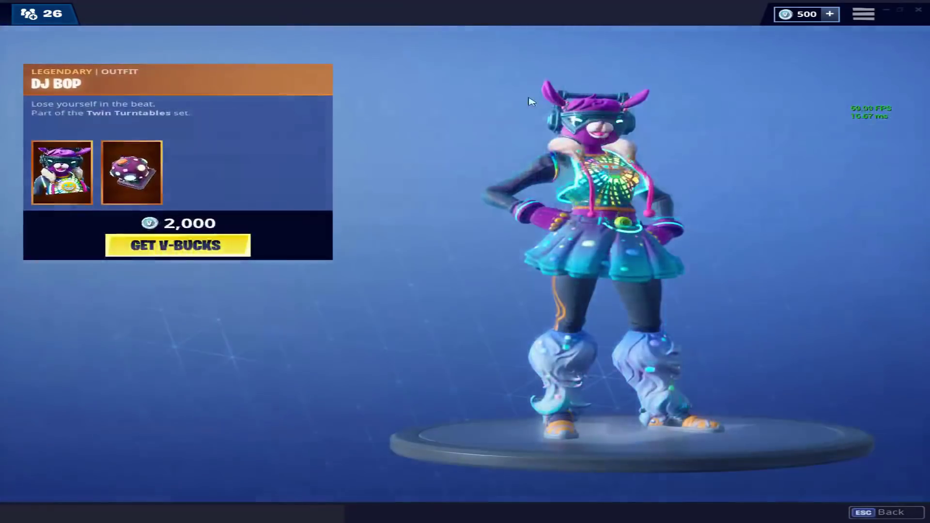